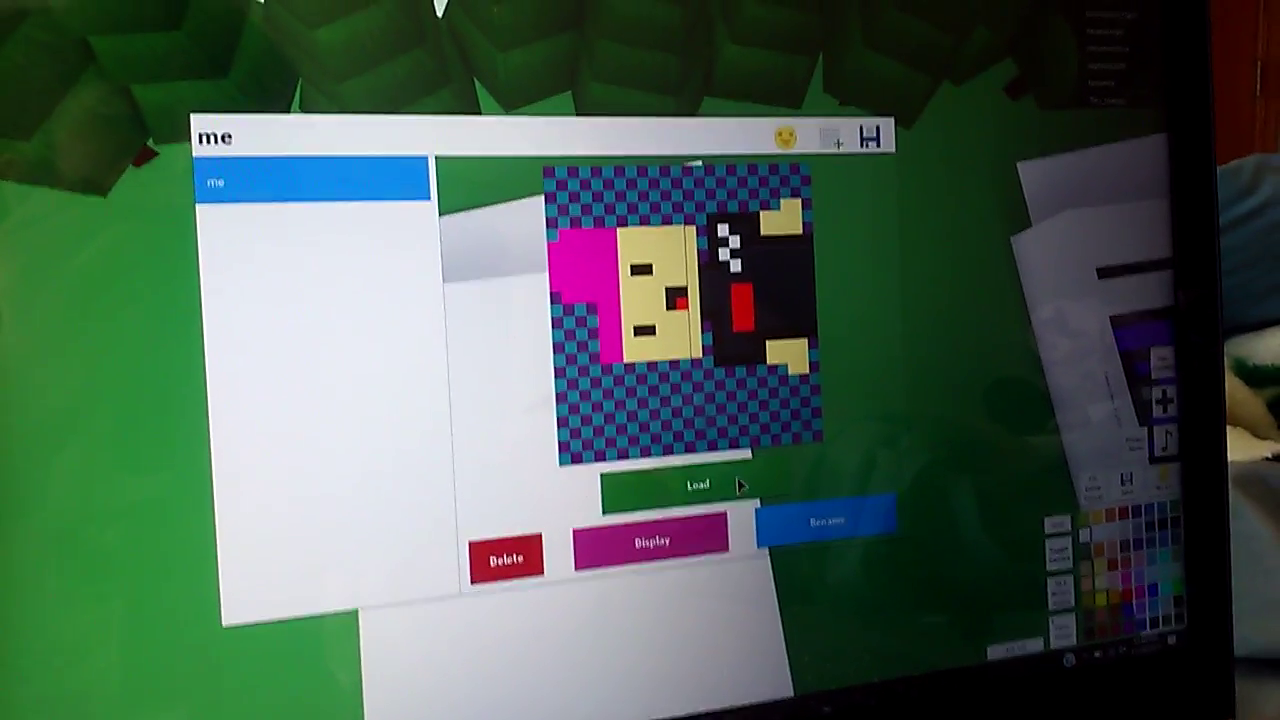
- Load the saved drawing "me", the pink-haired character, onto the canvas
{"action": "left_click", "coordinate": [720, 495]}
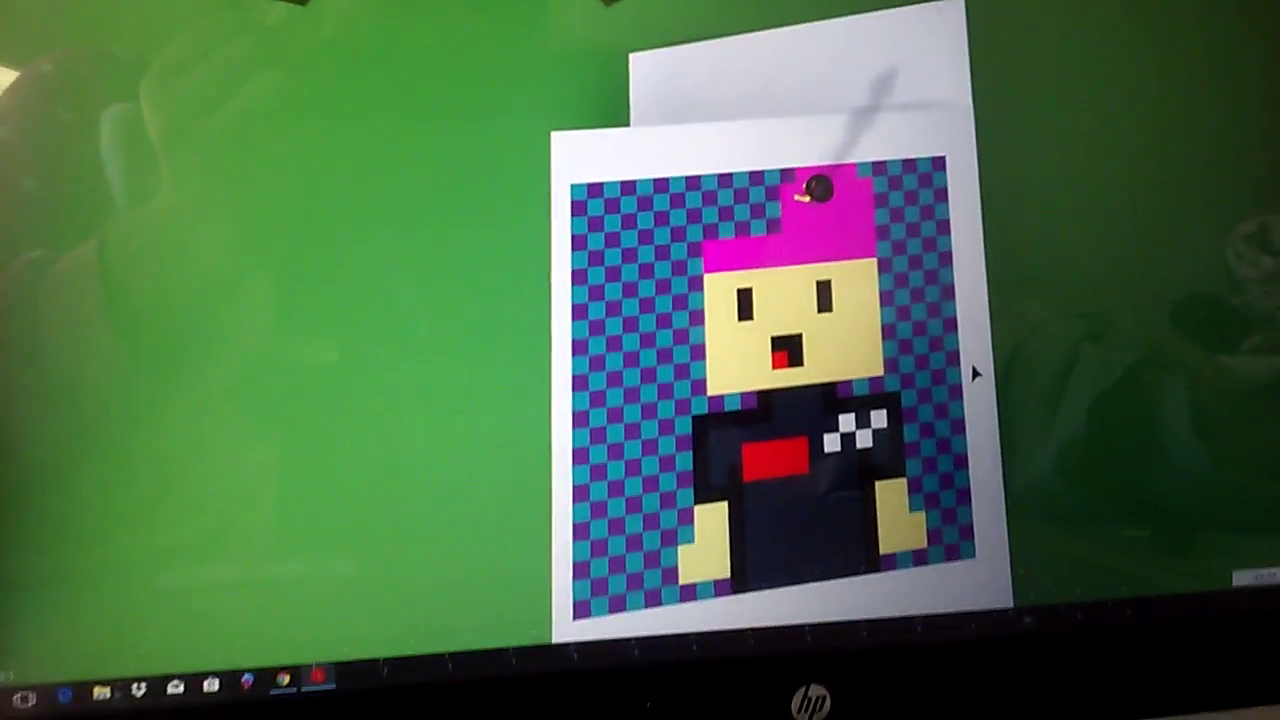